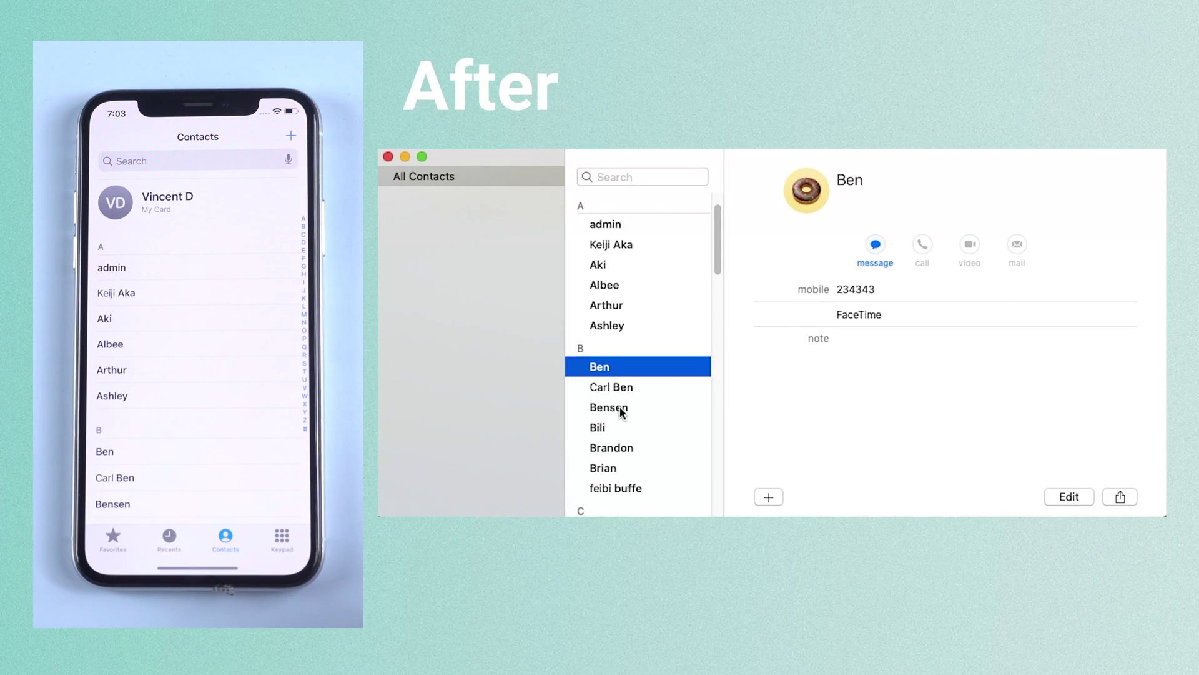
{"action": "scroll", "coordinate": [624, 422], "scroll_direction": "down", "scroll_amount": 4}
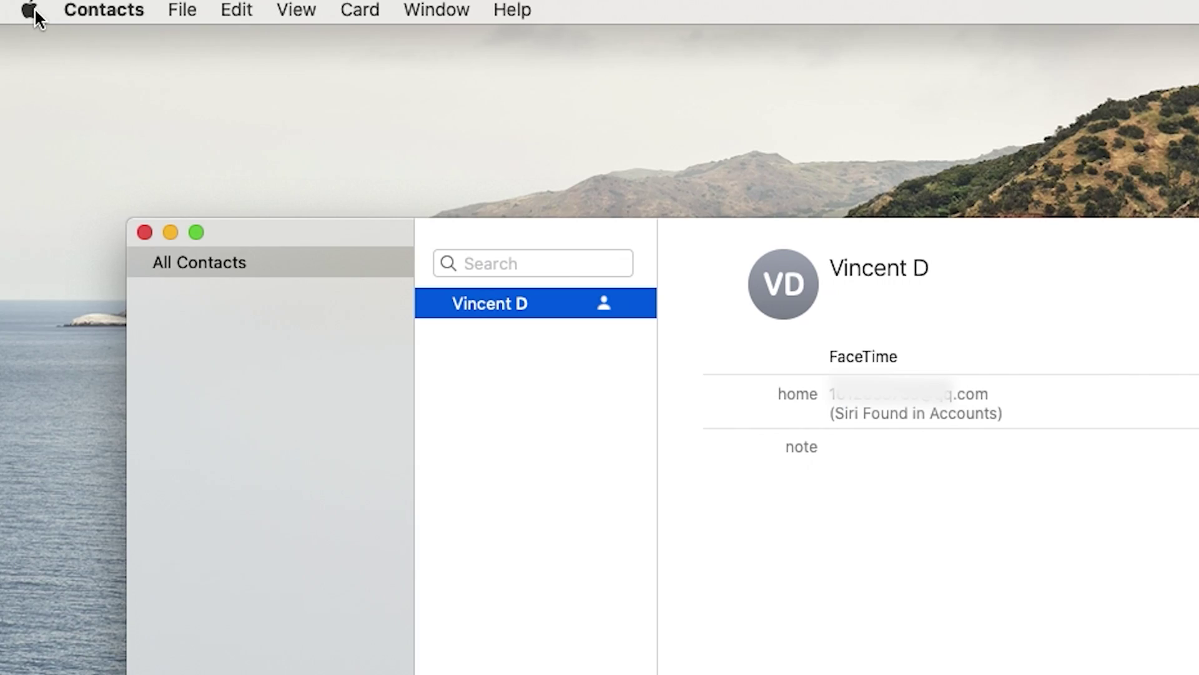
Open System Preferences from the Apple menu
{"action": "left_click", "coordinate": [34, 13]}
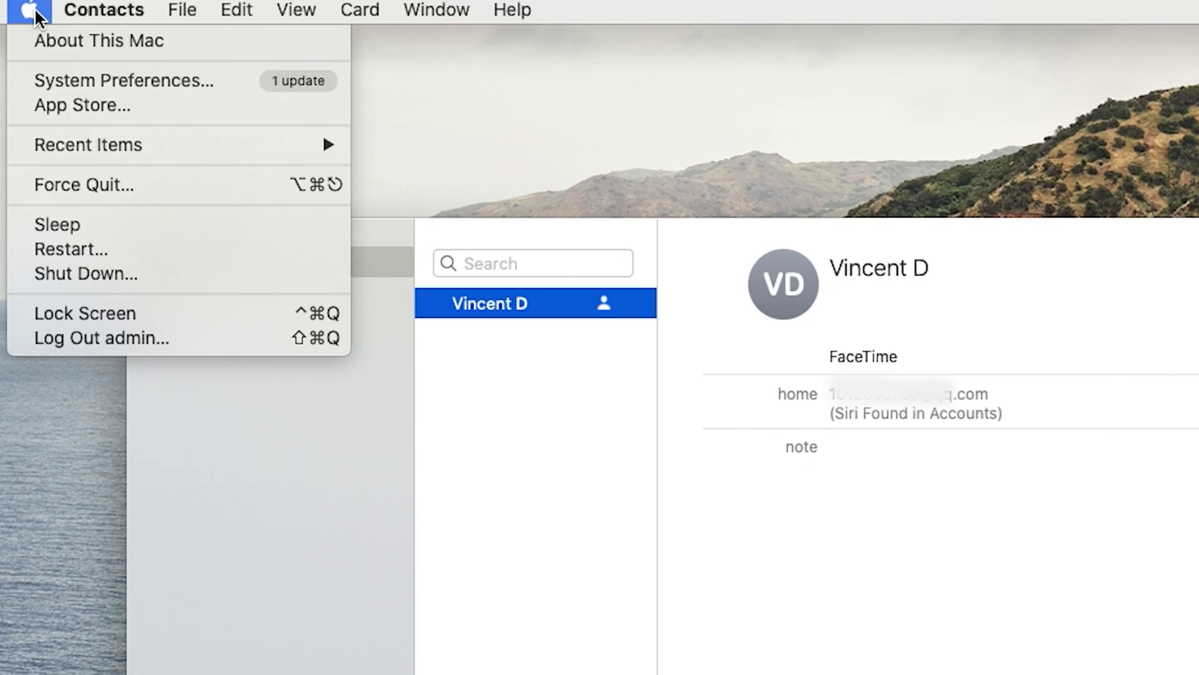
{"action": "left_click", "coordinate": [80, 80]}
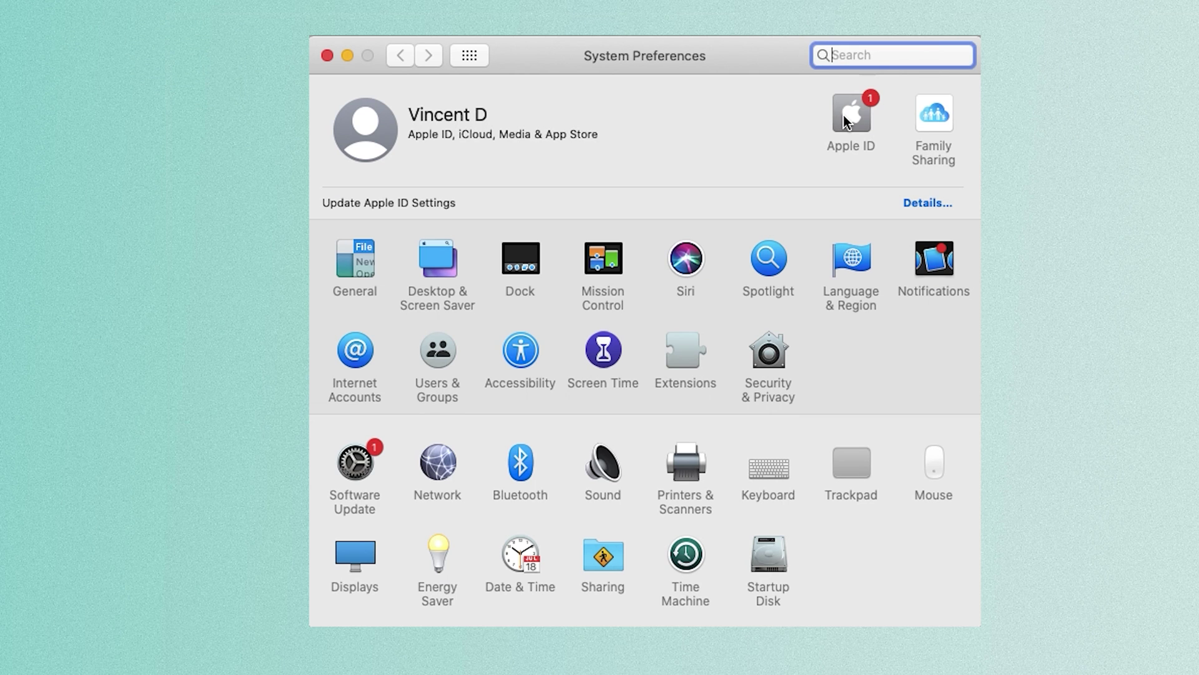
Confirm Contacts syncing in Apple ID's iCloud settings, then view Carl's contact card
{"action": "left_click", "coordinate": [843, 116]}
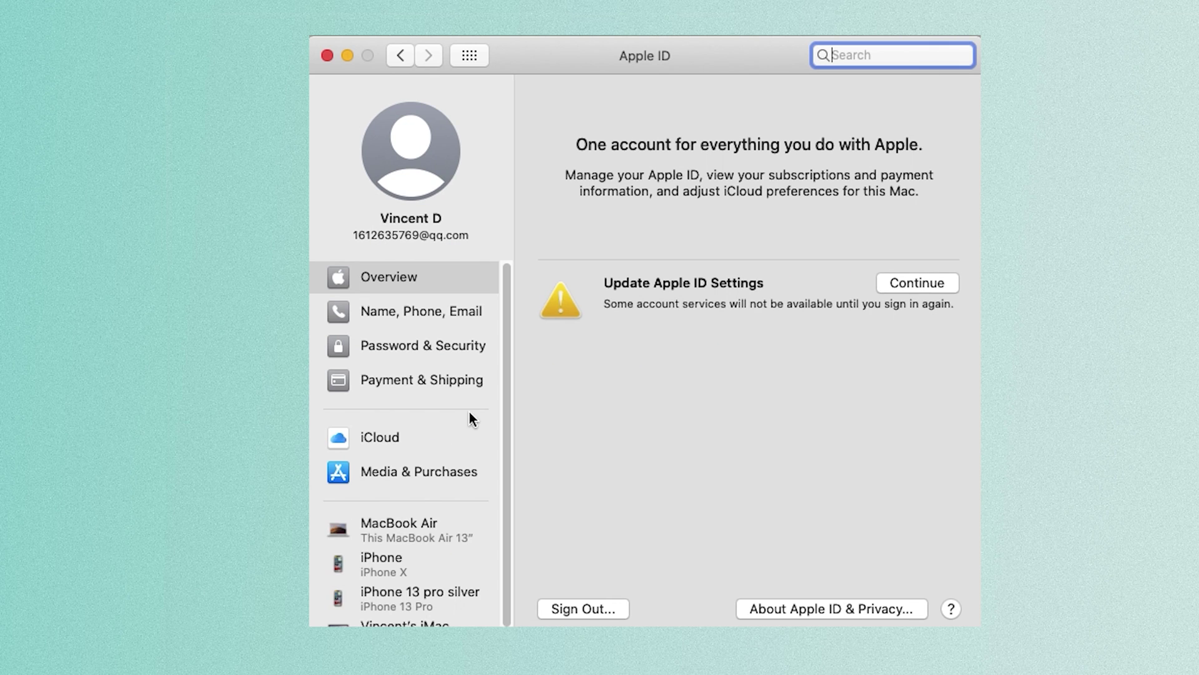
{"action": "left_click", "coordinate": [406, 437]}
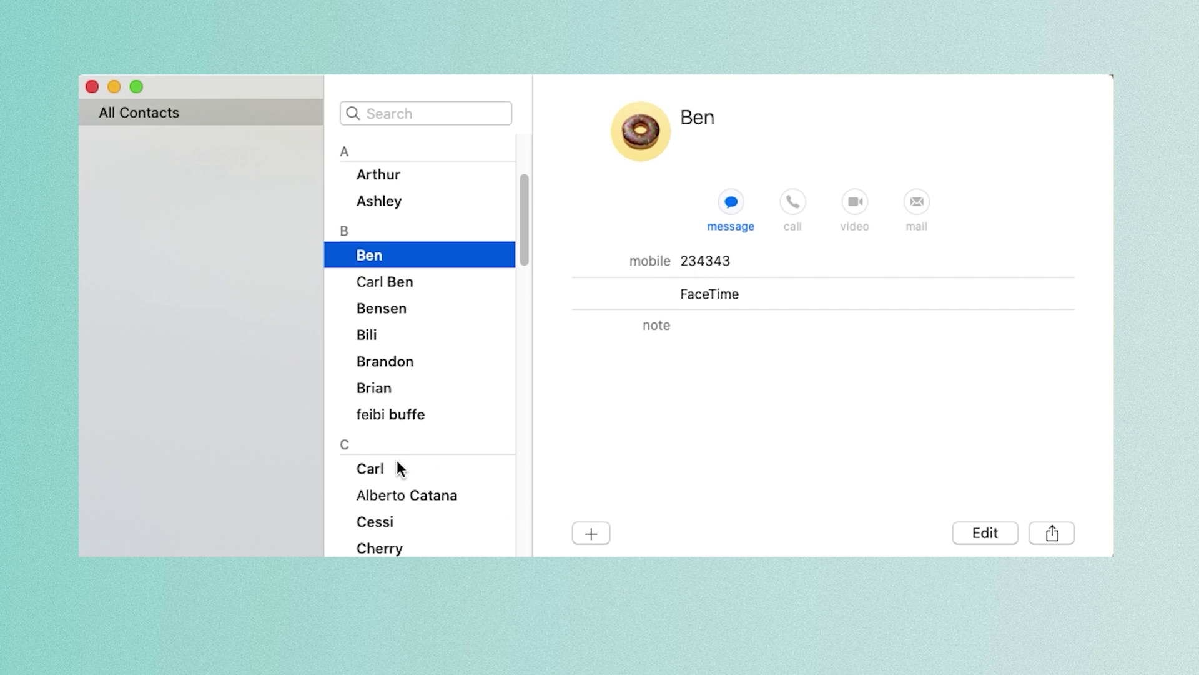
{"action": "left_click", "coordinate": [396, 462]}
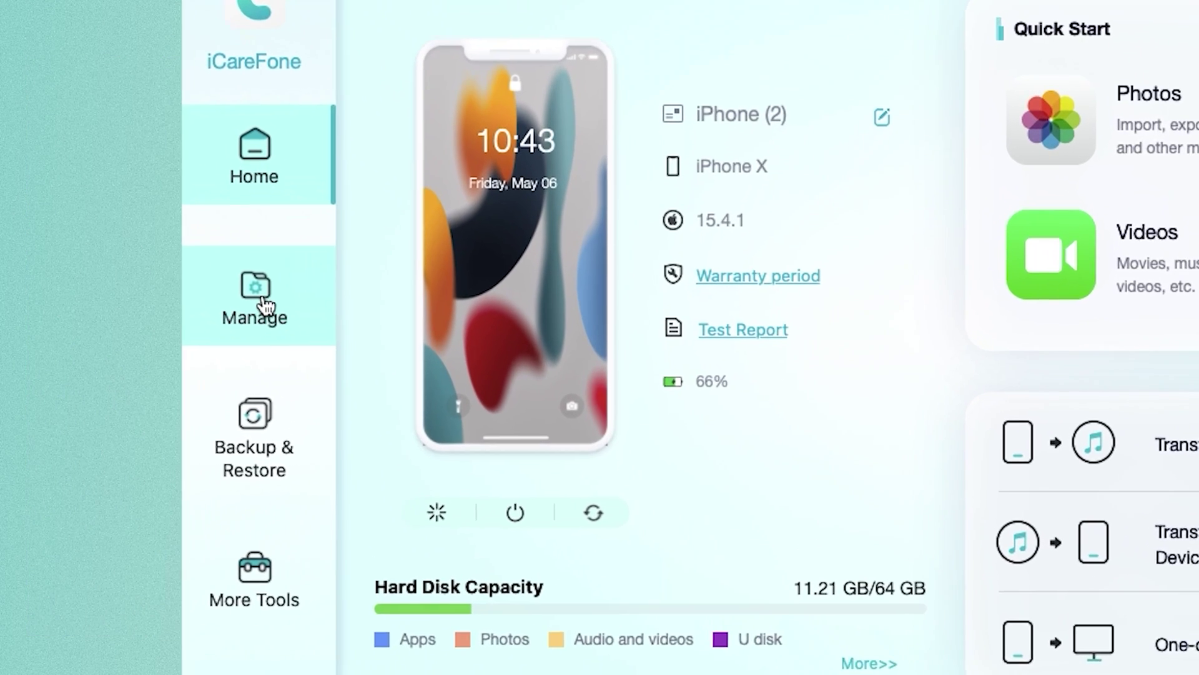
In iCareFone's Manage > Contacts, tick Brian and Carl for export
{"action": "left_click", "coordinate": [419, 326]}
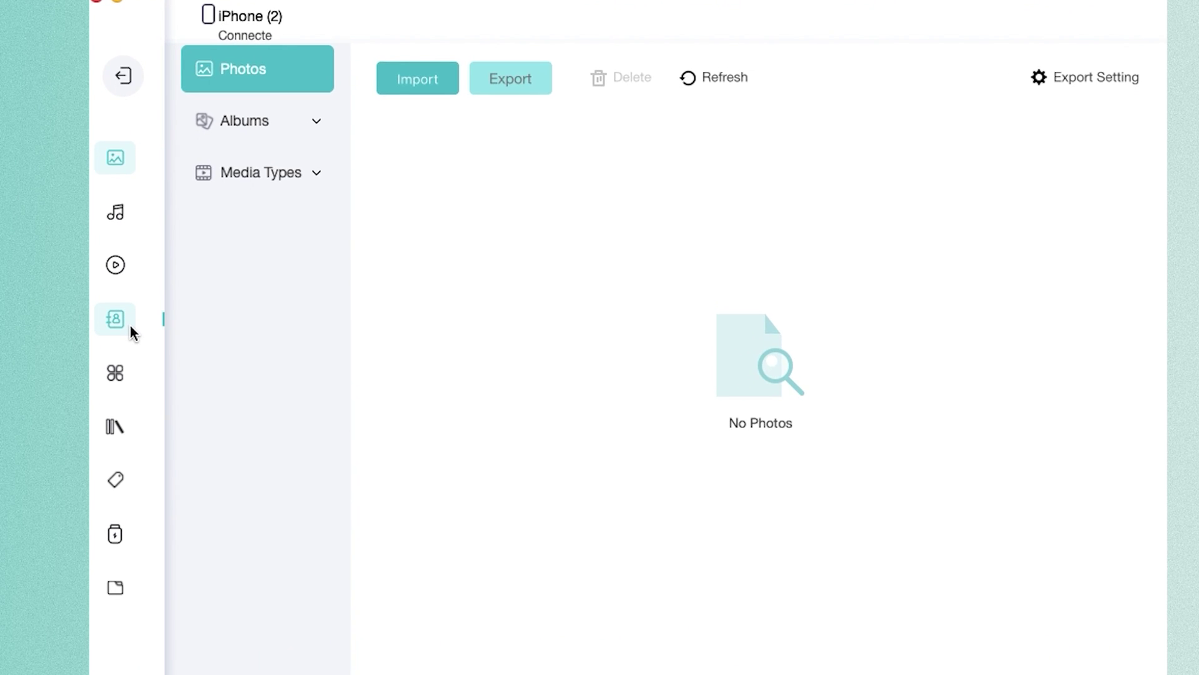
{"action": "left_click", "coordinate": [133, 322]}
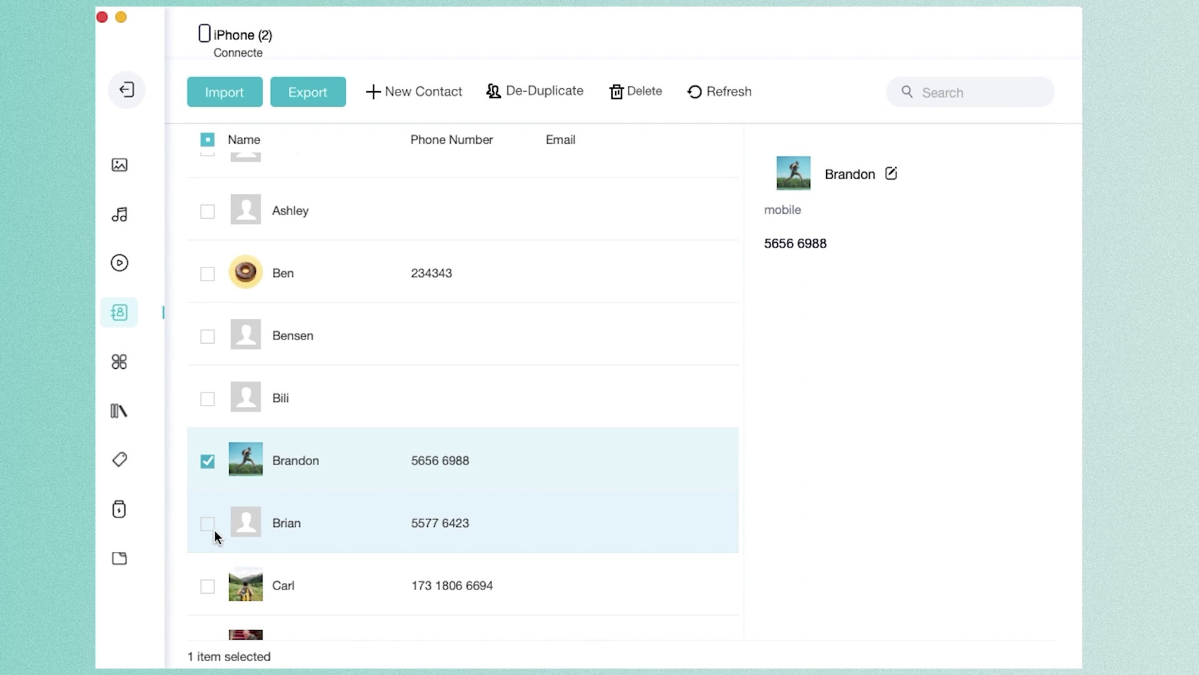
{"action": "left_click", "coordinate": [217, 526]}
{"action": "left_click", "coordinate": [216, 582]}
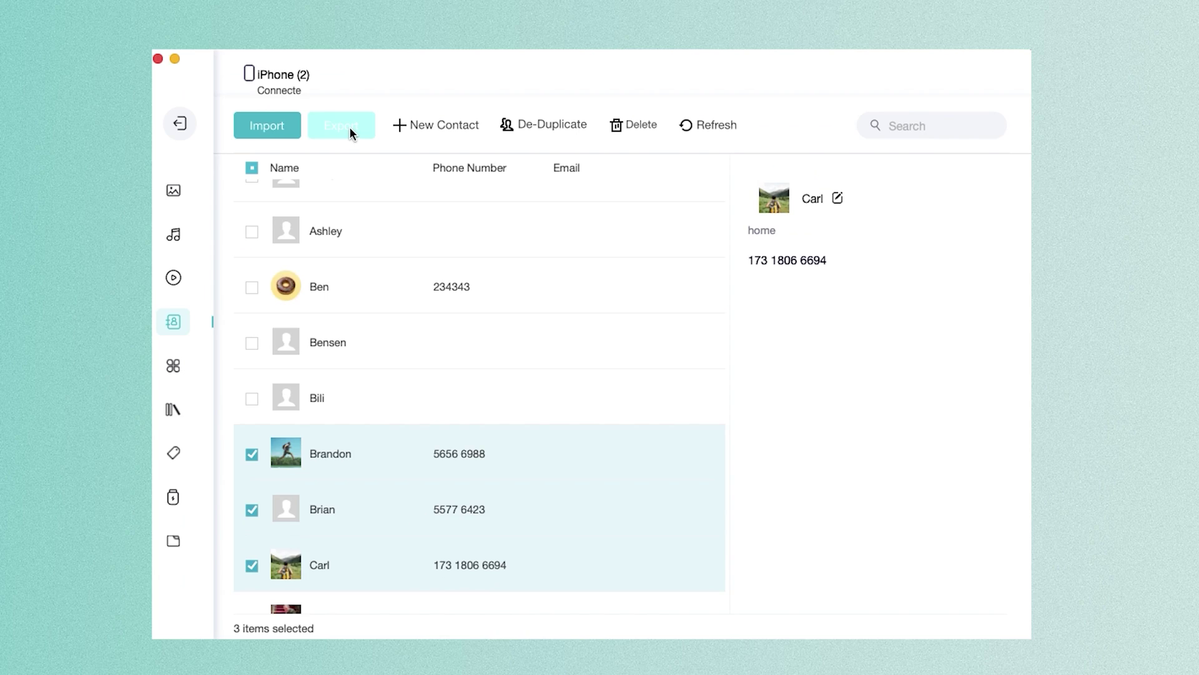
Export the selected contacts to a vCard file and dismiss the success message
{"action": "left_click", "coordinate": [350, 126]}
{"action": "left_click", "coordinate": [354, 145]}
{"action": "left_click", "coordinate": [562, 292]}
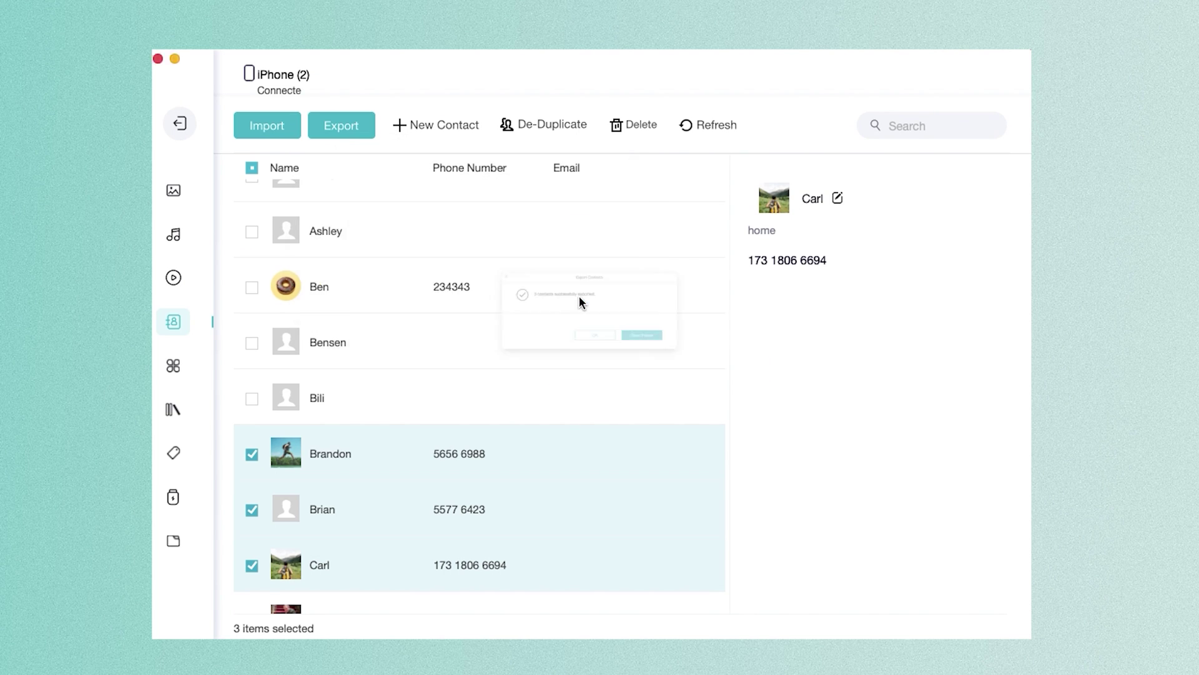
{"action": "left_click", "coordinate": [606, 380]}
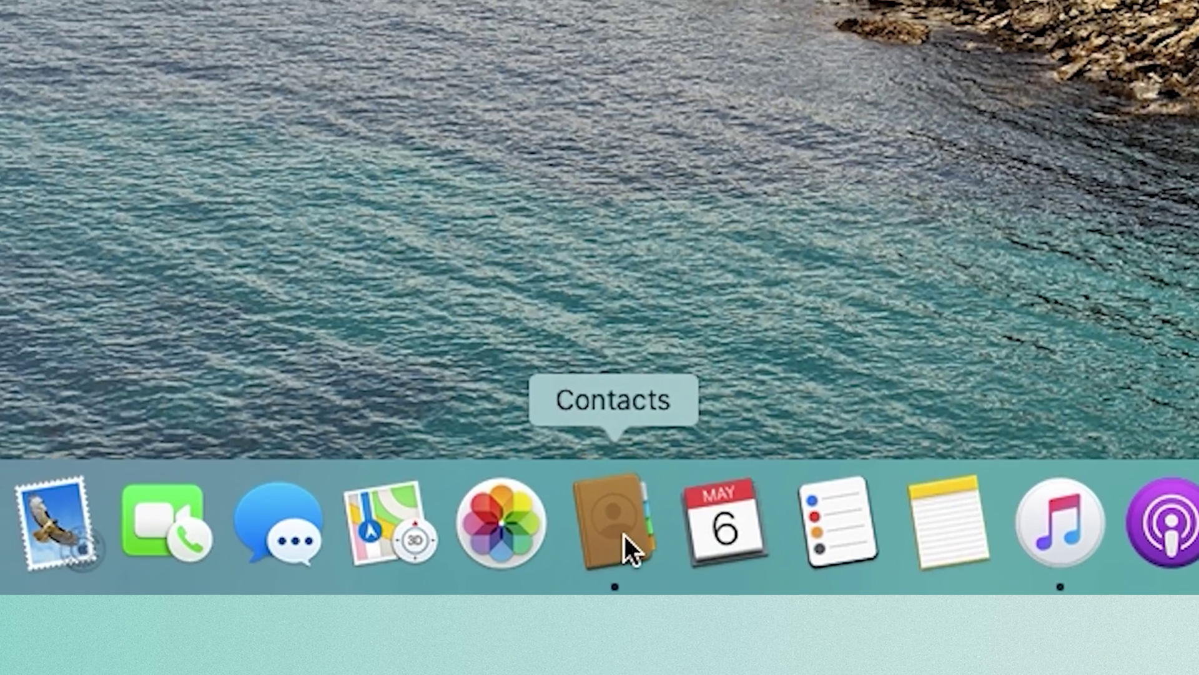
Import Contacts_20220506_104748.vcf into Contacts, adding its 2 cards, and view Brandon's card
{"action": "left_click", "coordinate": [625, 535]}
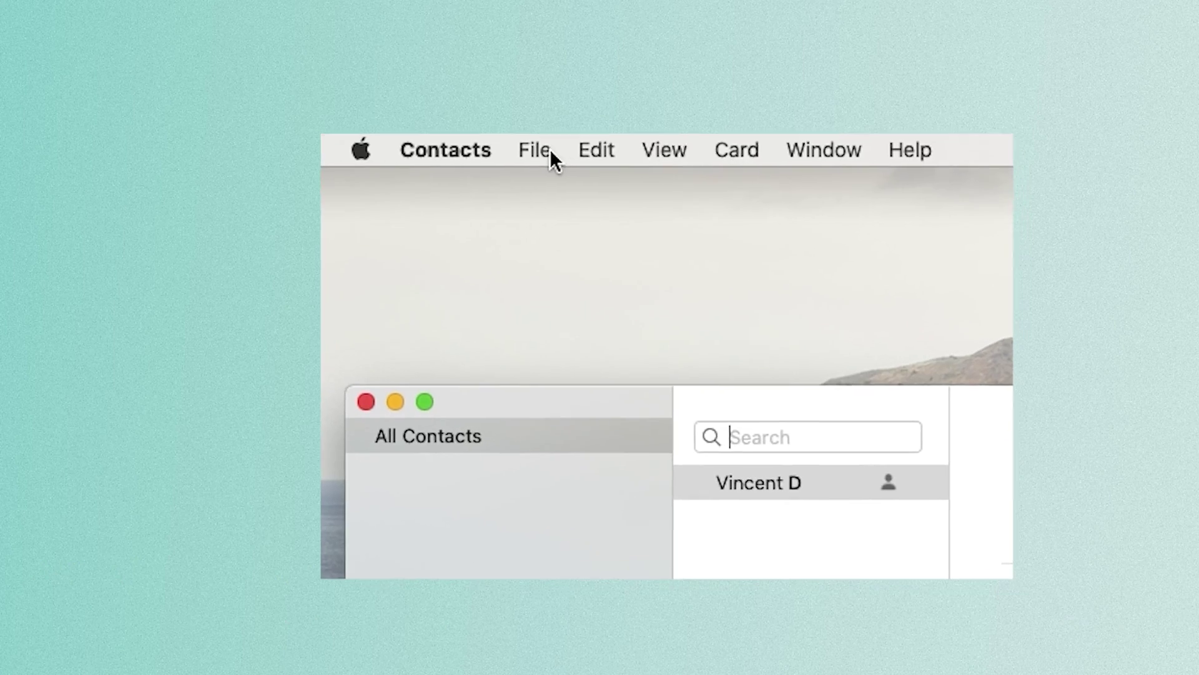
{"action": "left_click", "coordinate": [549, 150]}
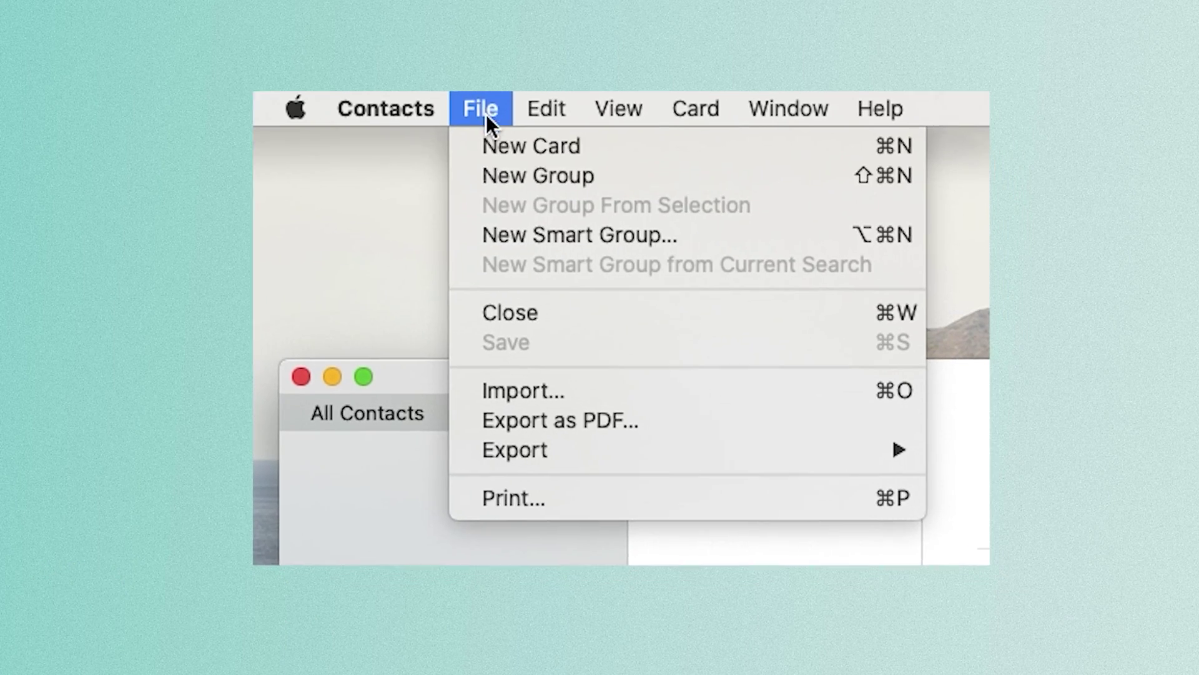
{"action": "left_click", "coordinate": [537, 382]}
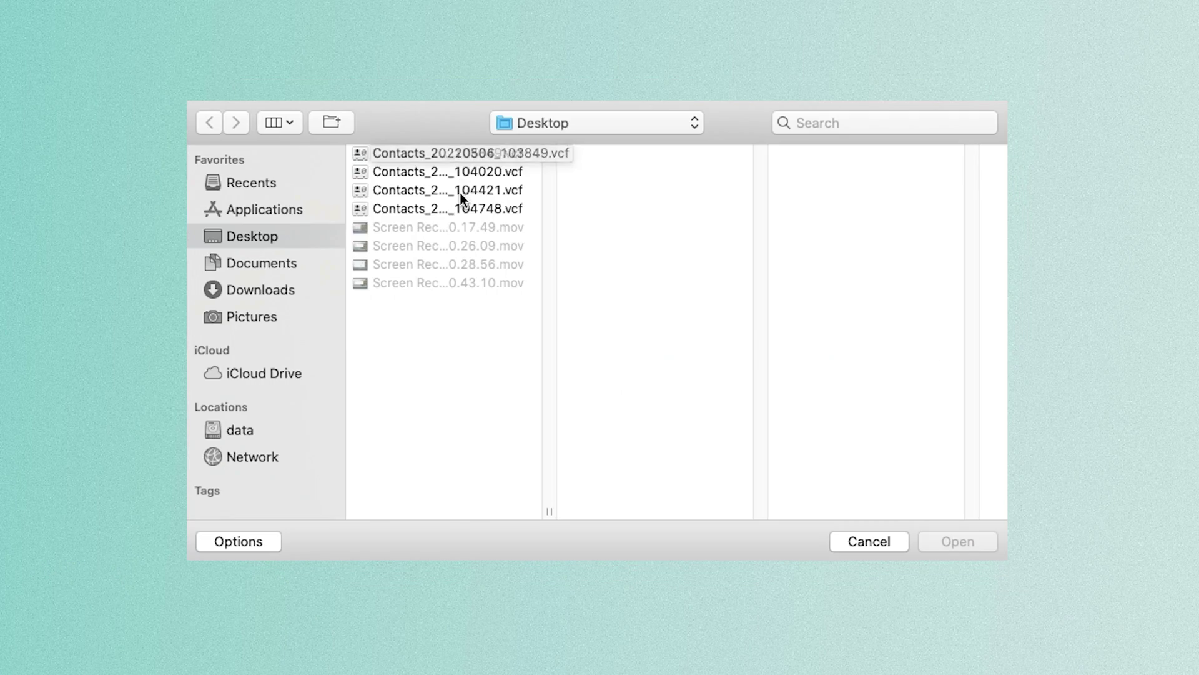
{"action": "left_click", "coordinate": [462, 206]}
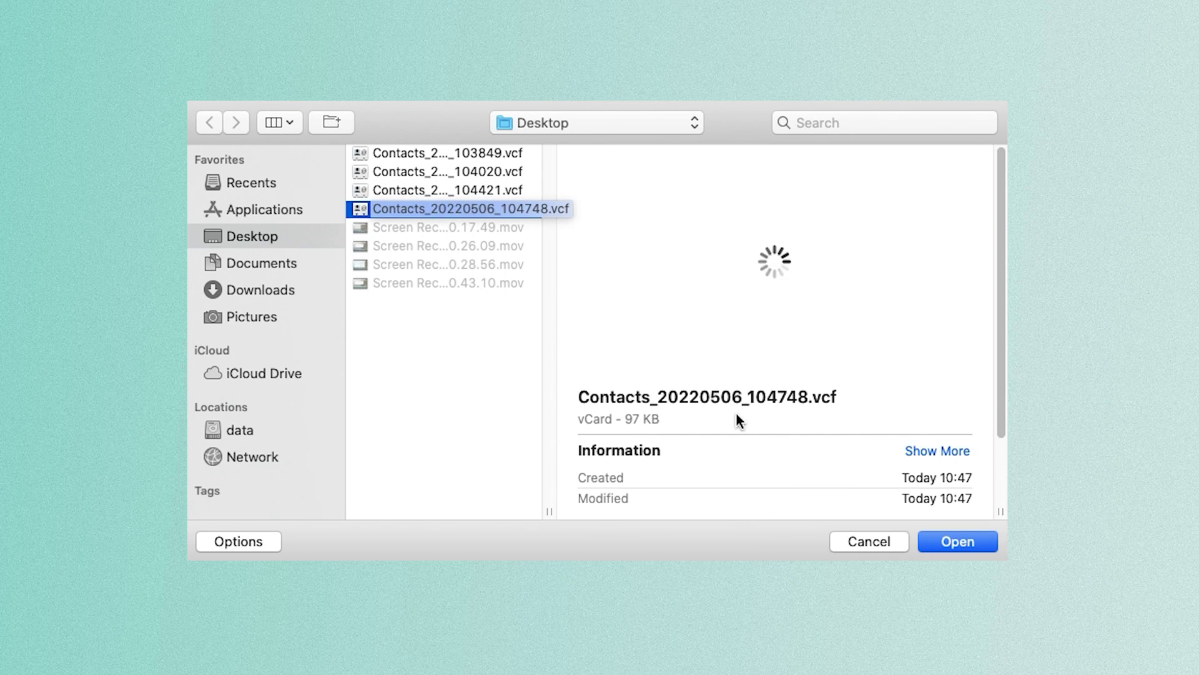
{"action": "left_click", "coordinate": [955, 545]}
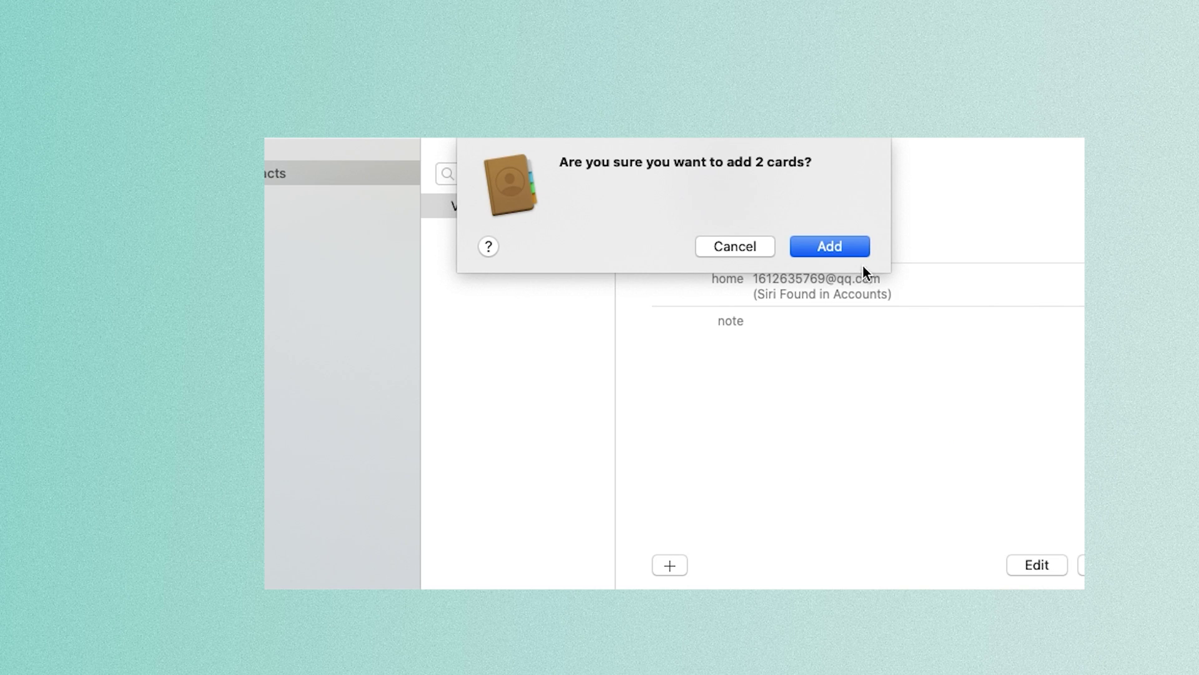
{"action": "left_click", "coordinate": [857, 246]}
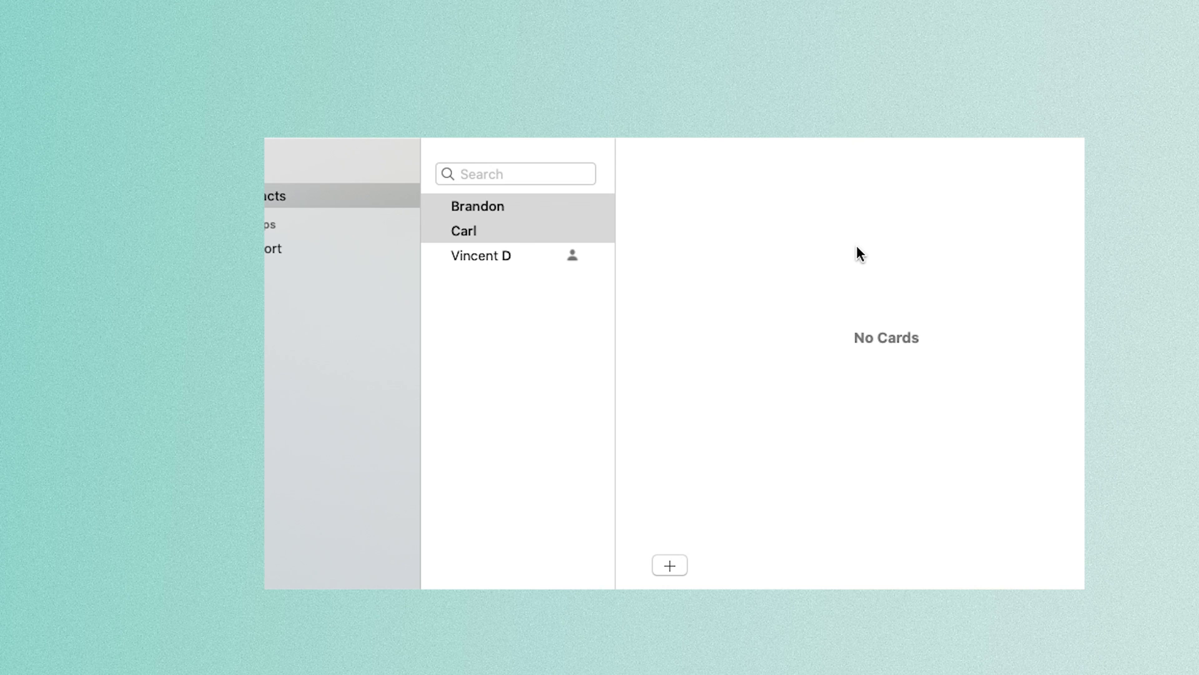
{"action": "left_click", "coordinate": [570, 196]}
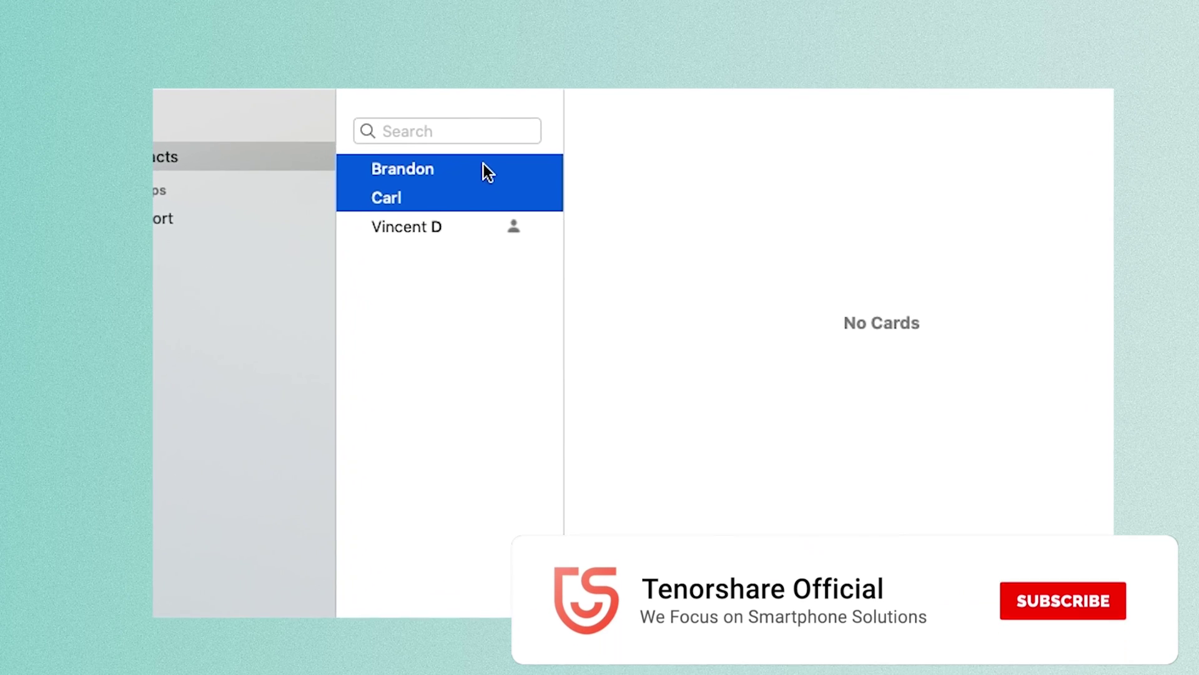
{"action": "left_click", "coordinate": [484, 169]}
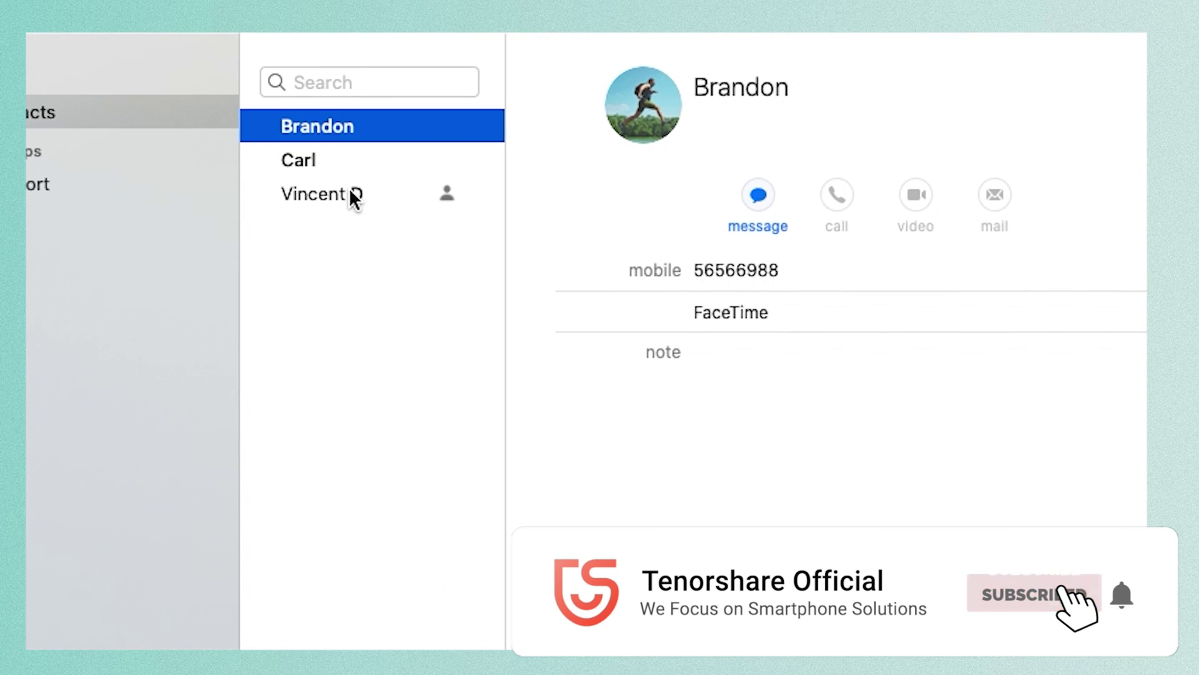
View Carl's imported card, then go to the iCareFone purchase page
{"action": "left_click", "coordinate": [311, 165]}
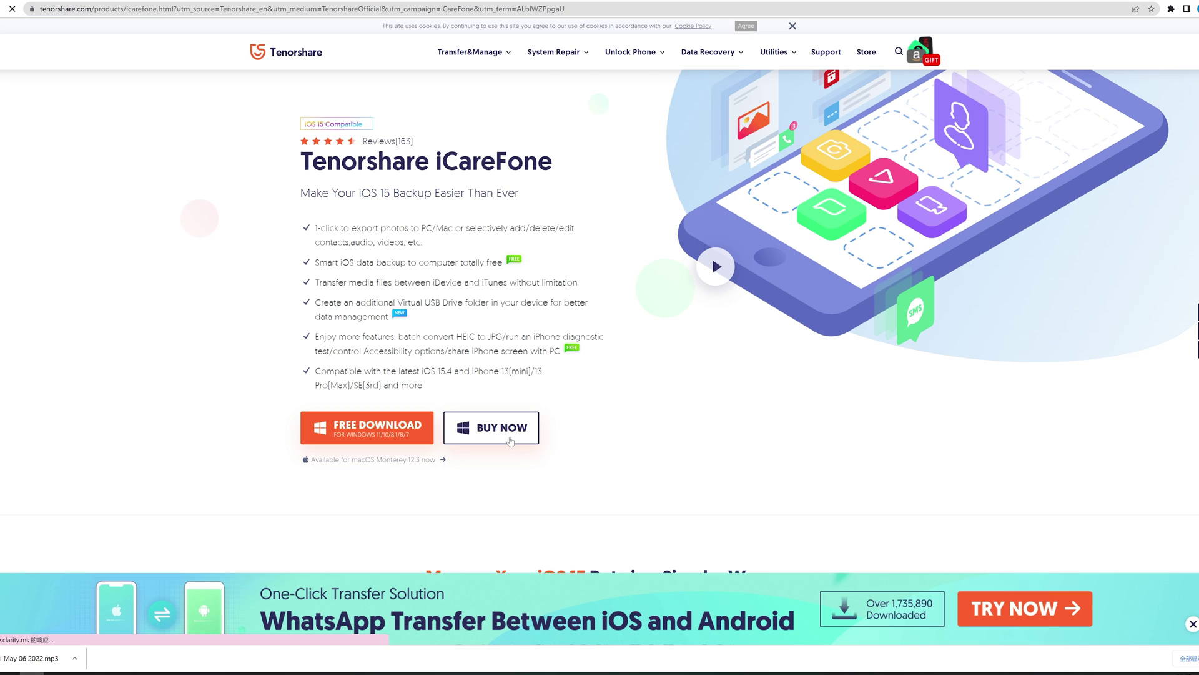
{"action": "left_click", "coordinate": [491, 427]}
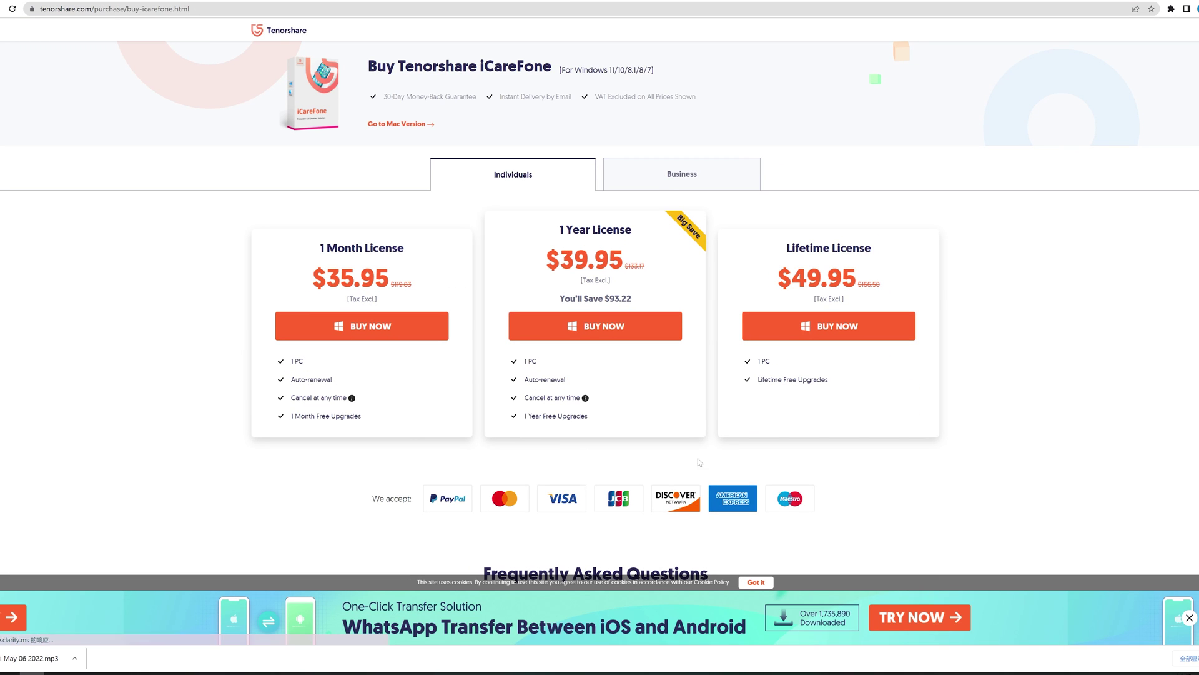